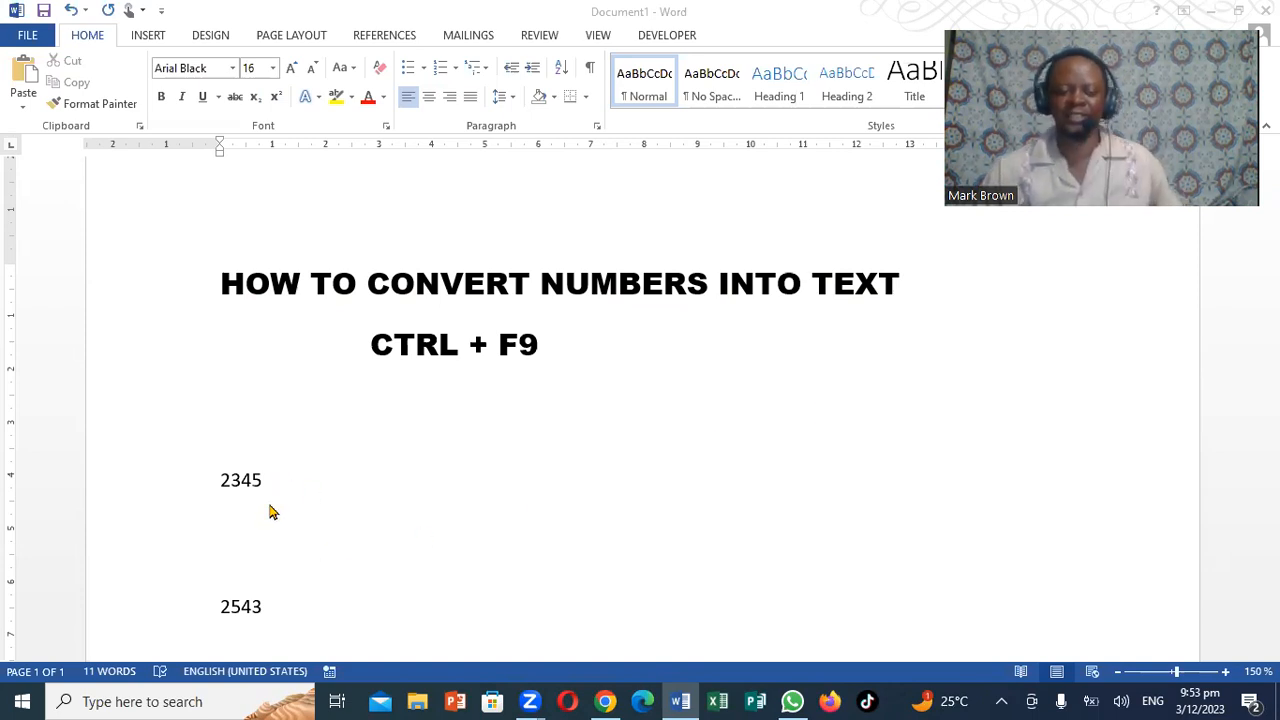
Enclose the number 2345 in field braces and pull the closing brace up onto the same line.
scroll(269, 518, down, 1)
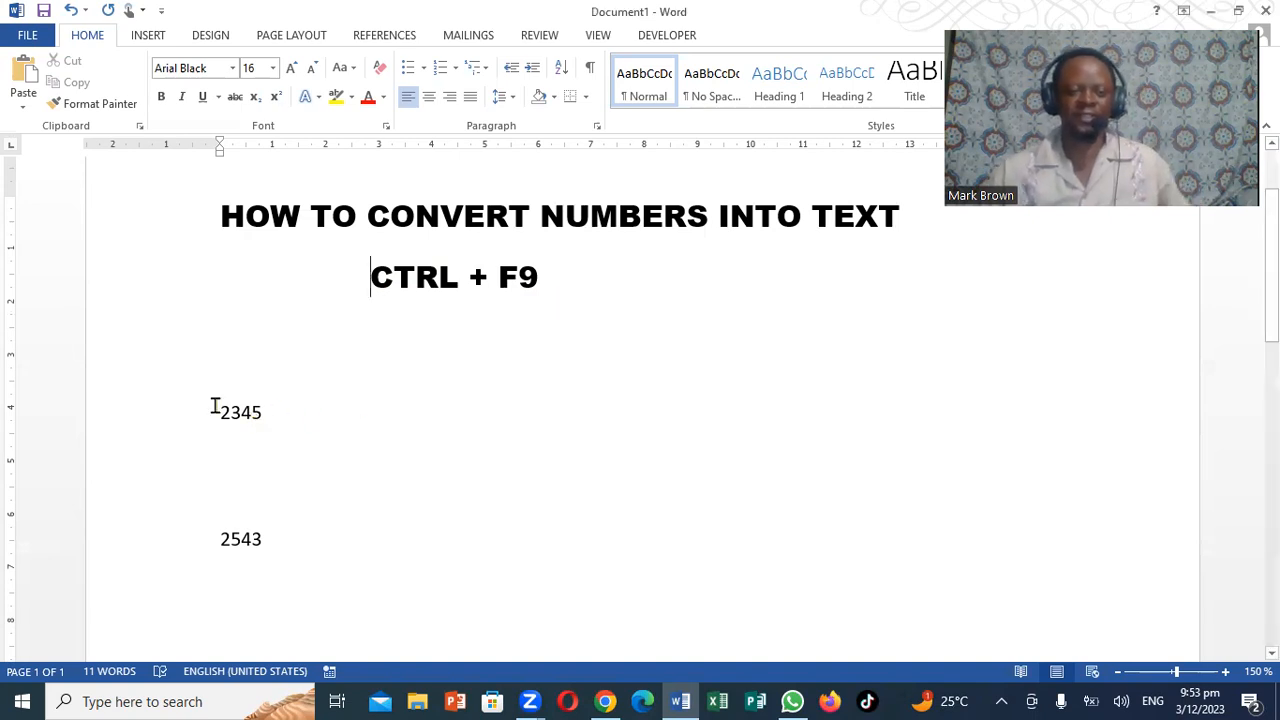
drag(217, 409, 268, 408)
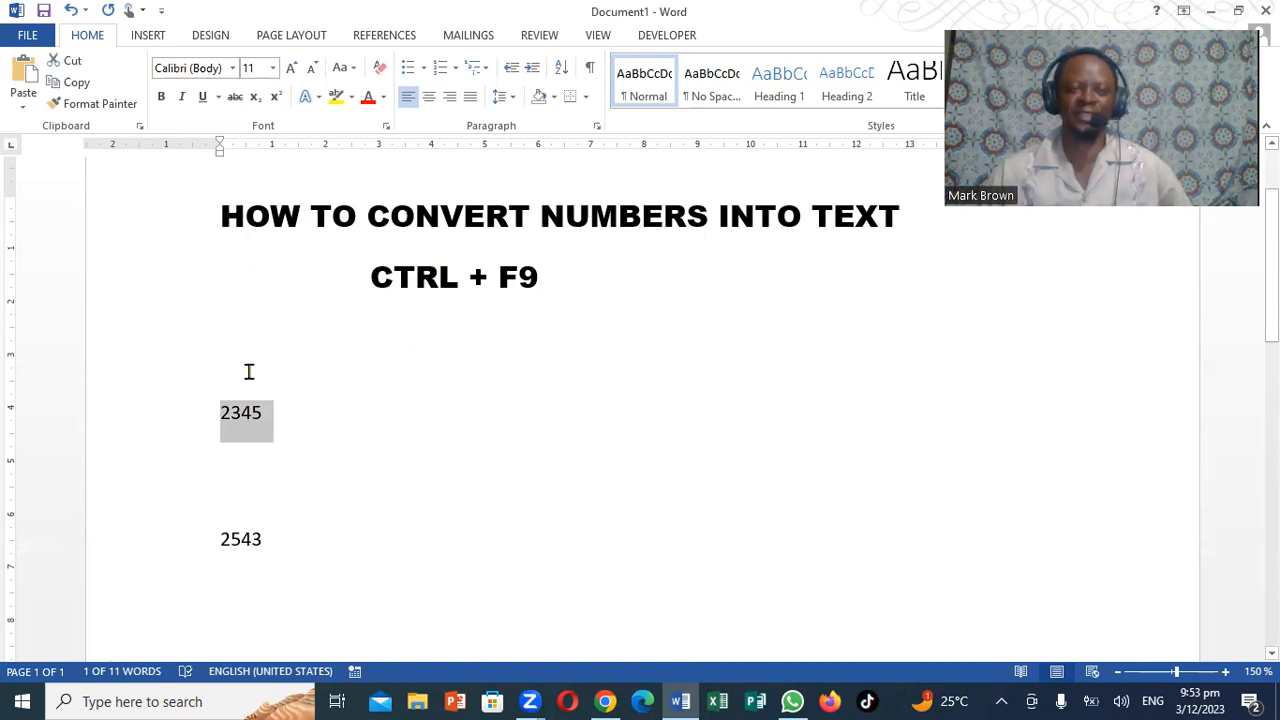
click(1225, 671)
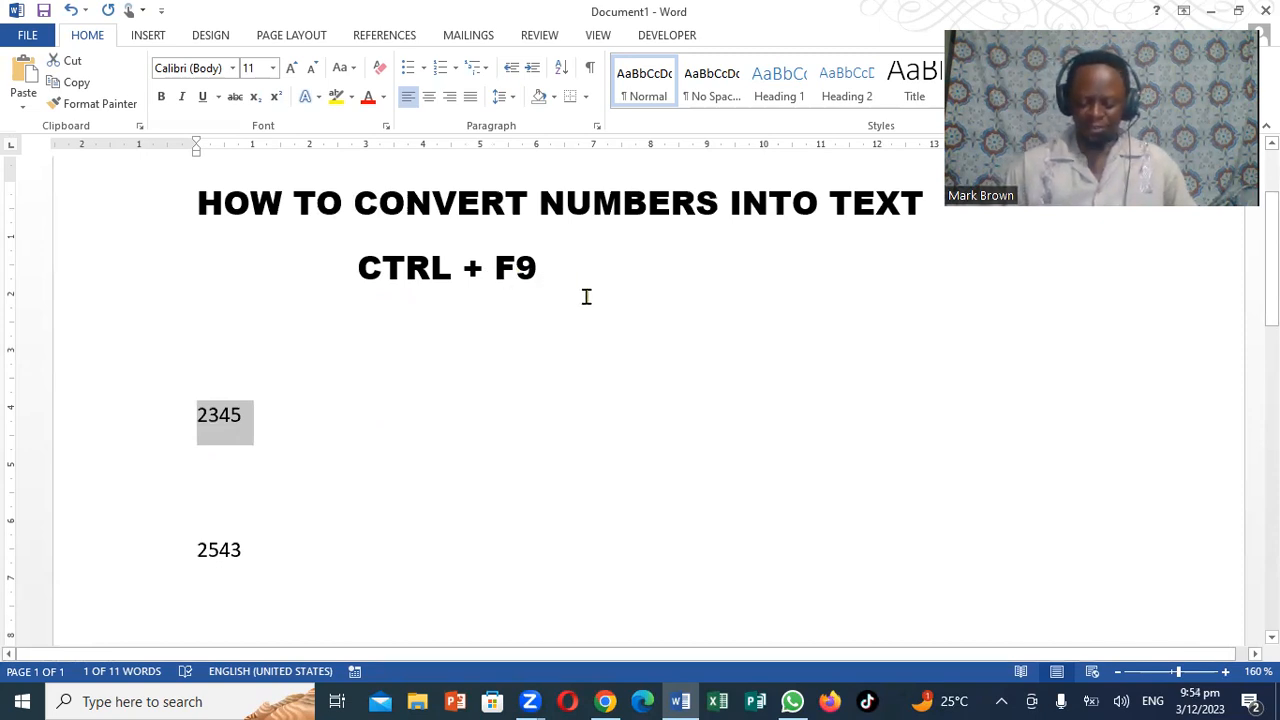
key(ctrl+F9)
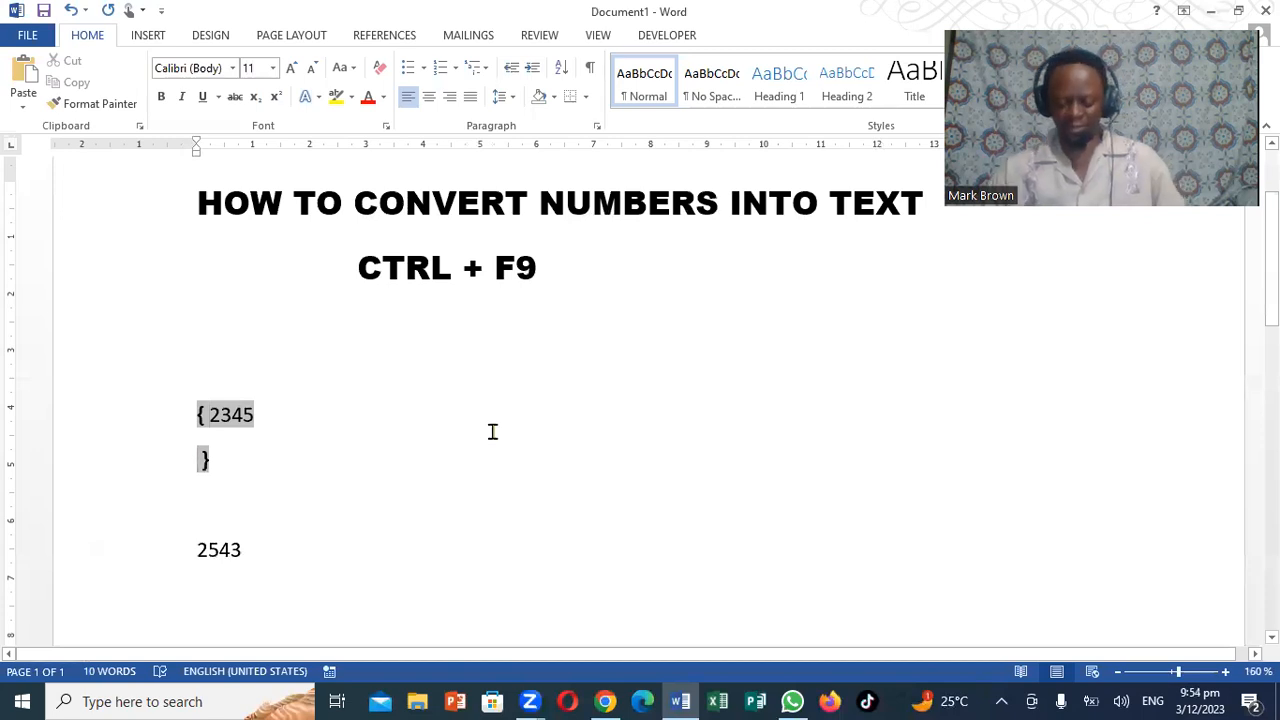
key(Delete)
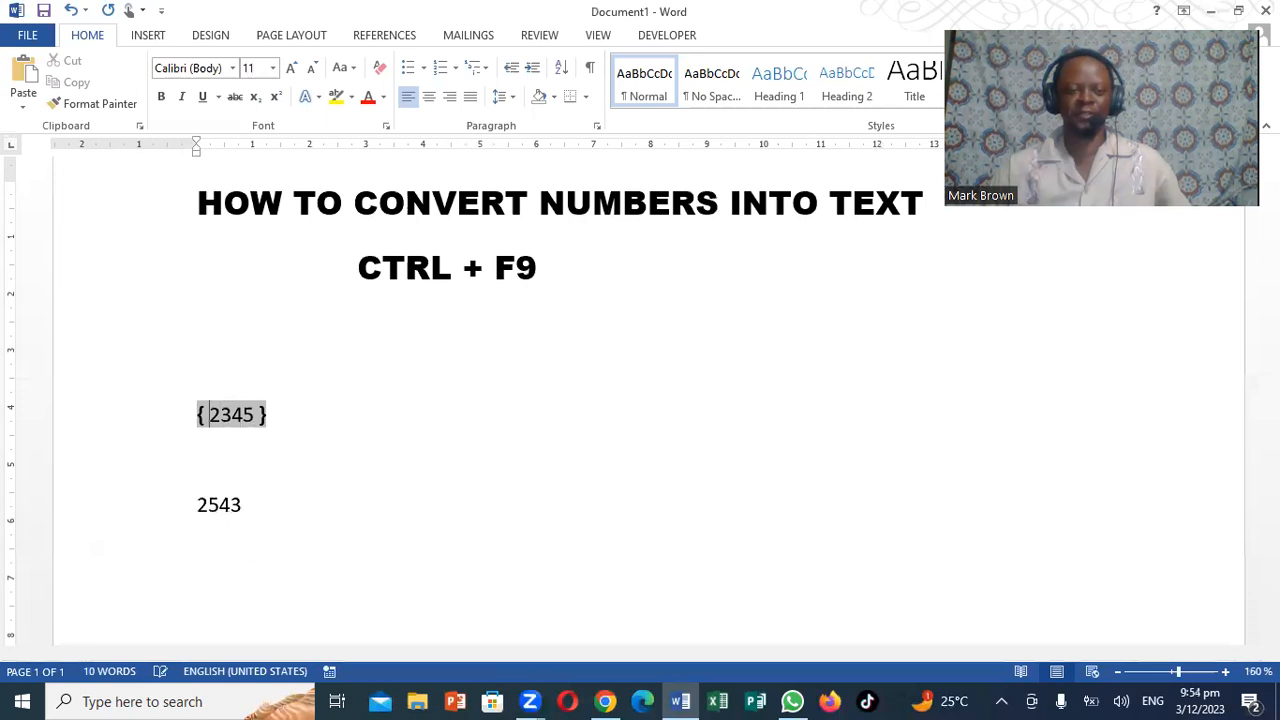
Extend the code inside the 2345 field so that it reads =2345\*.
text(=)
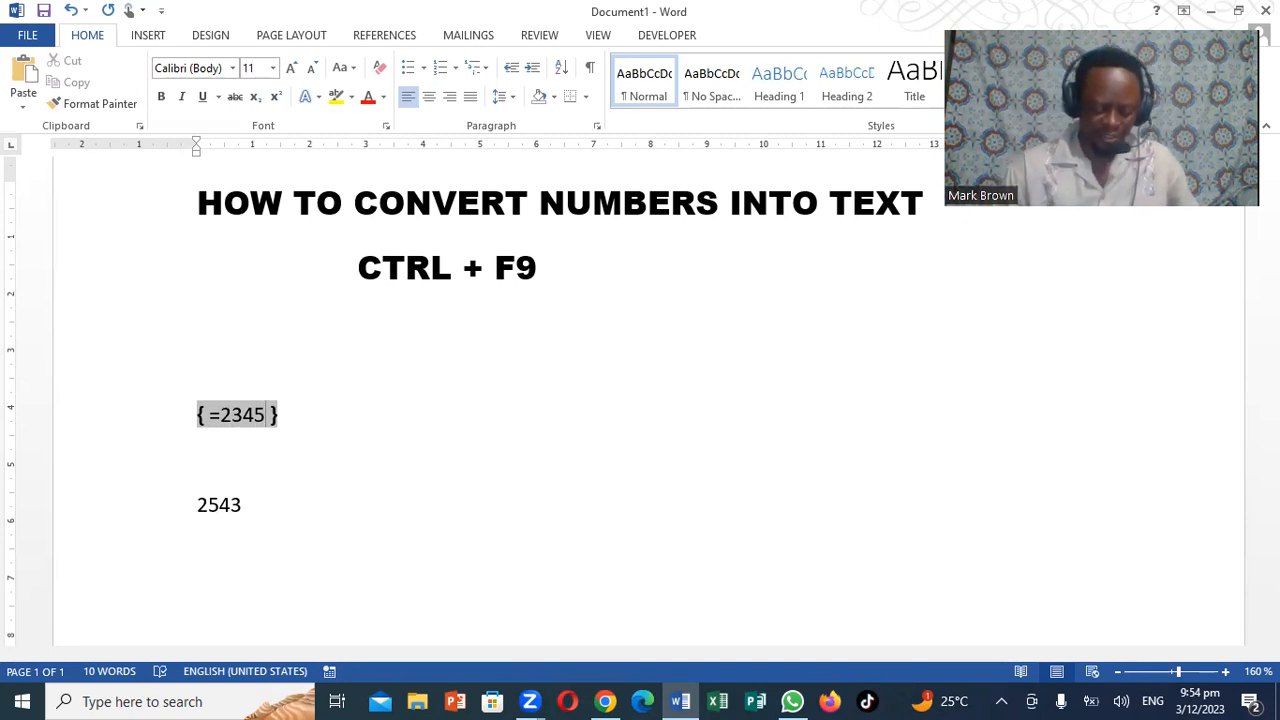
text(\)
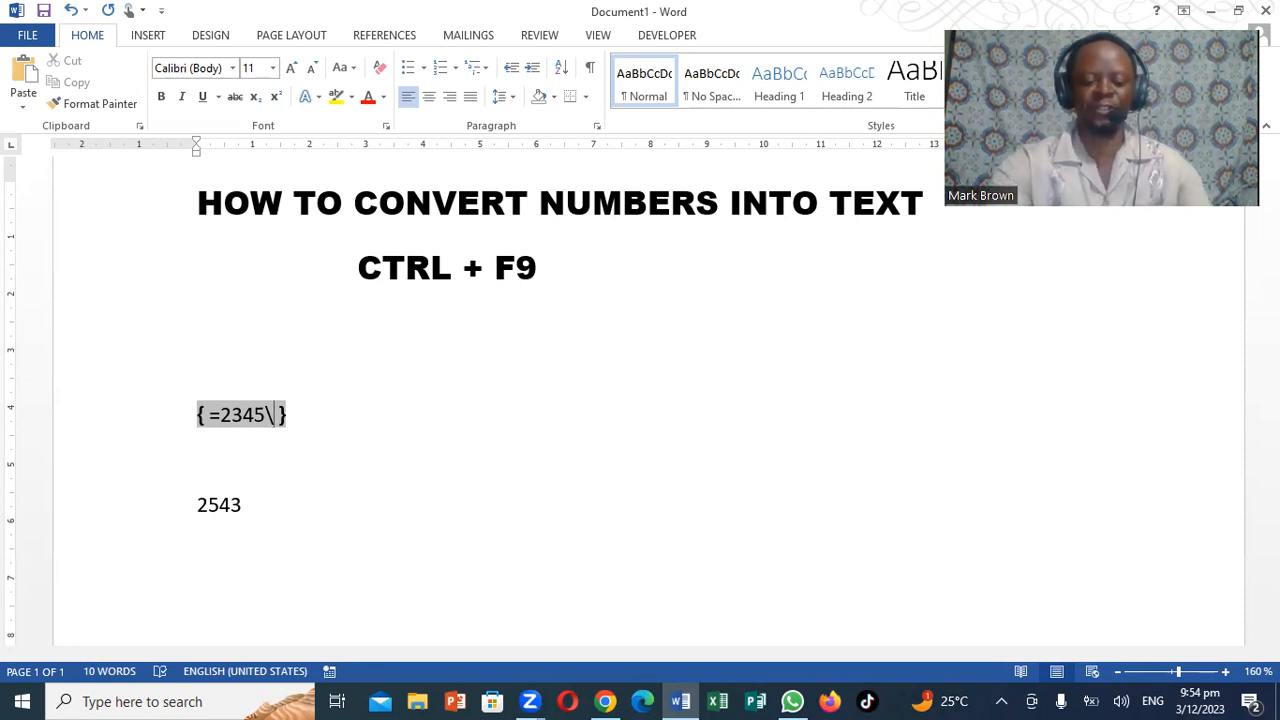
text(*)
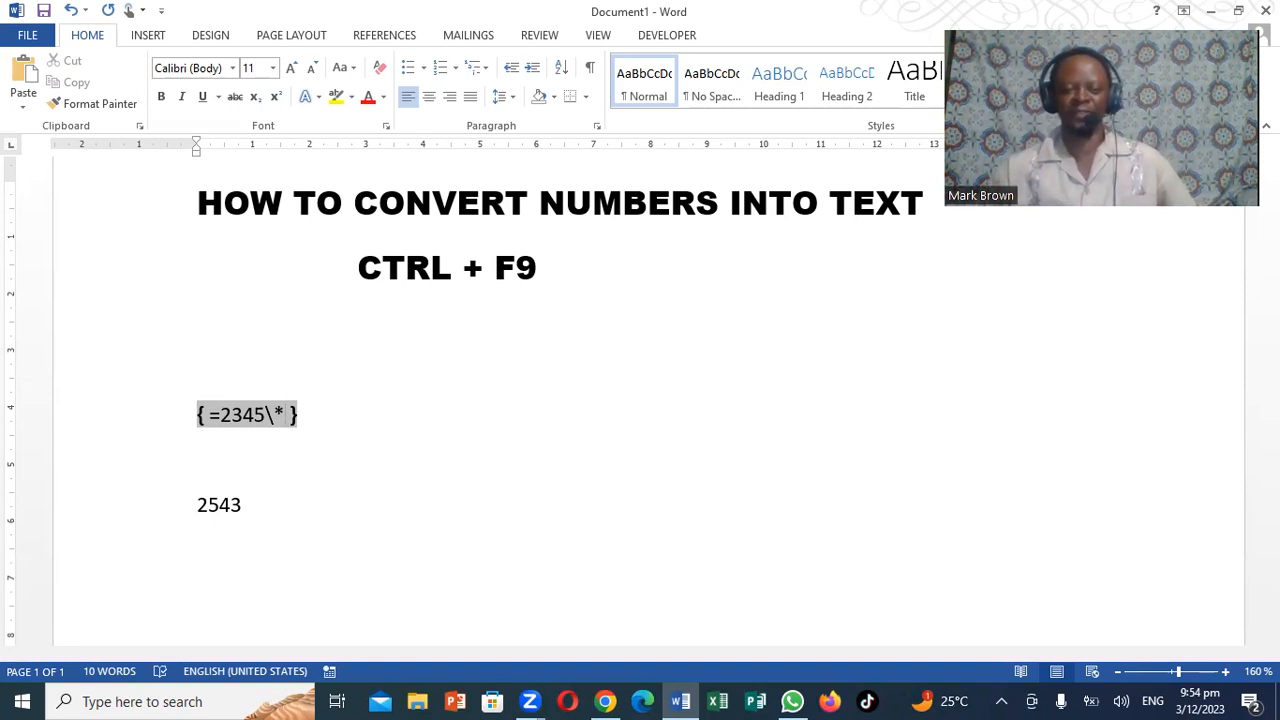
text(CAR)
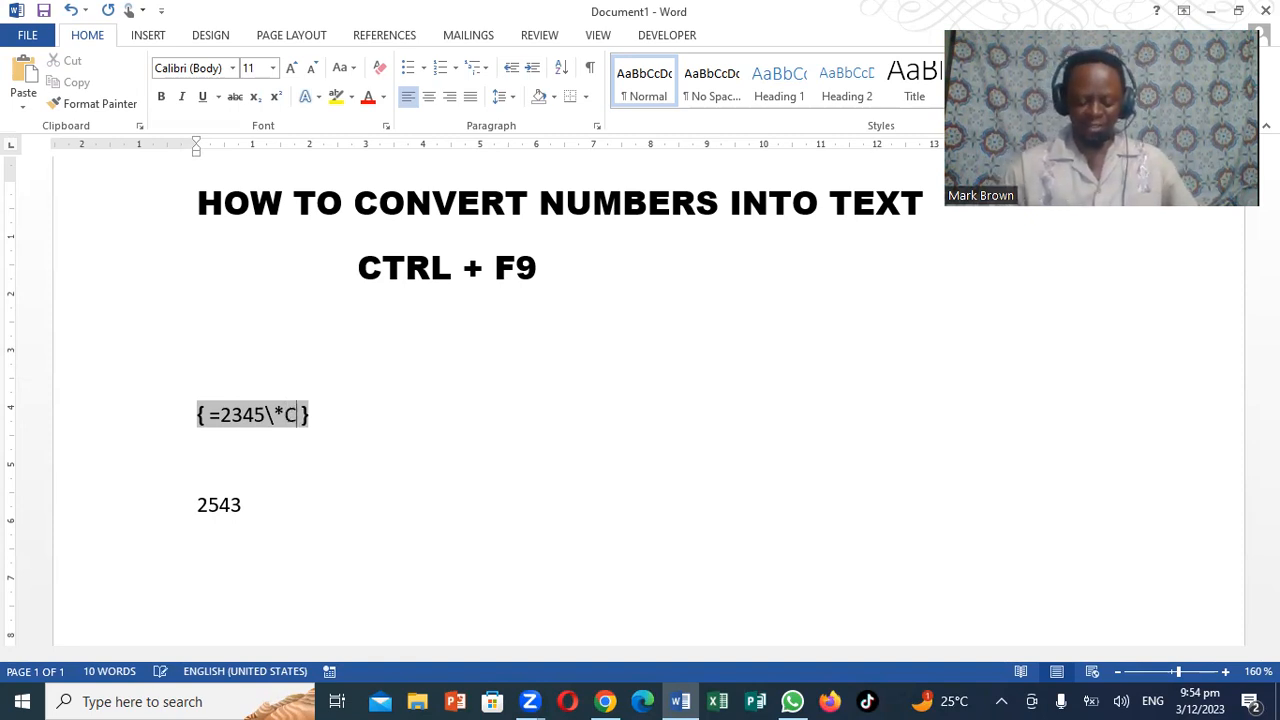
text(DTE)
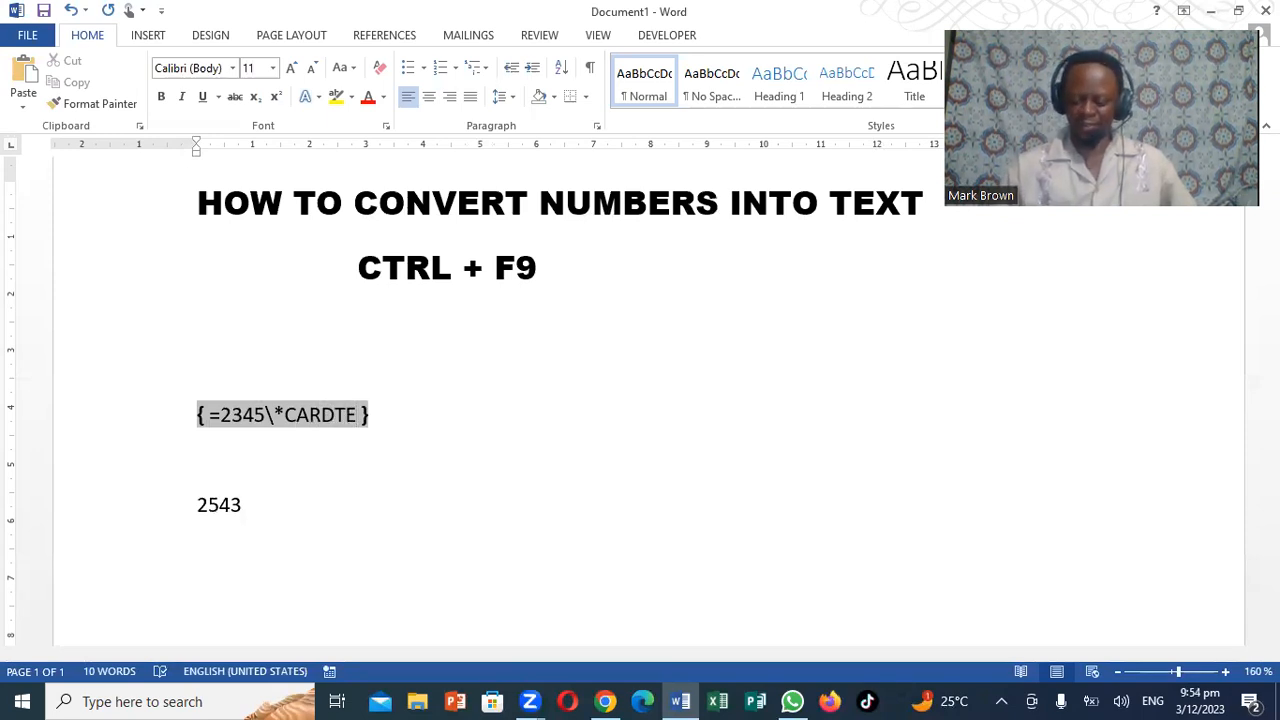
key(BackSpace)
key(BackSpace)
key(BackSpace)
key(BackSpace)
key(BackSpace)
key(BackSpace)
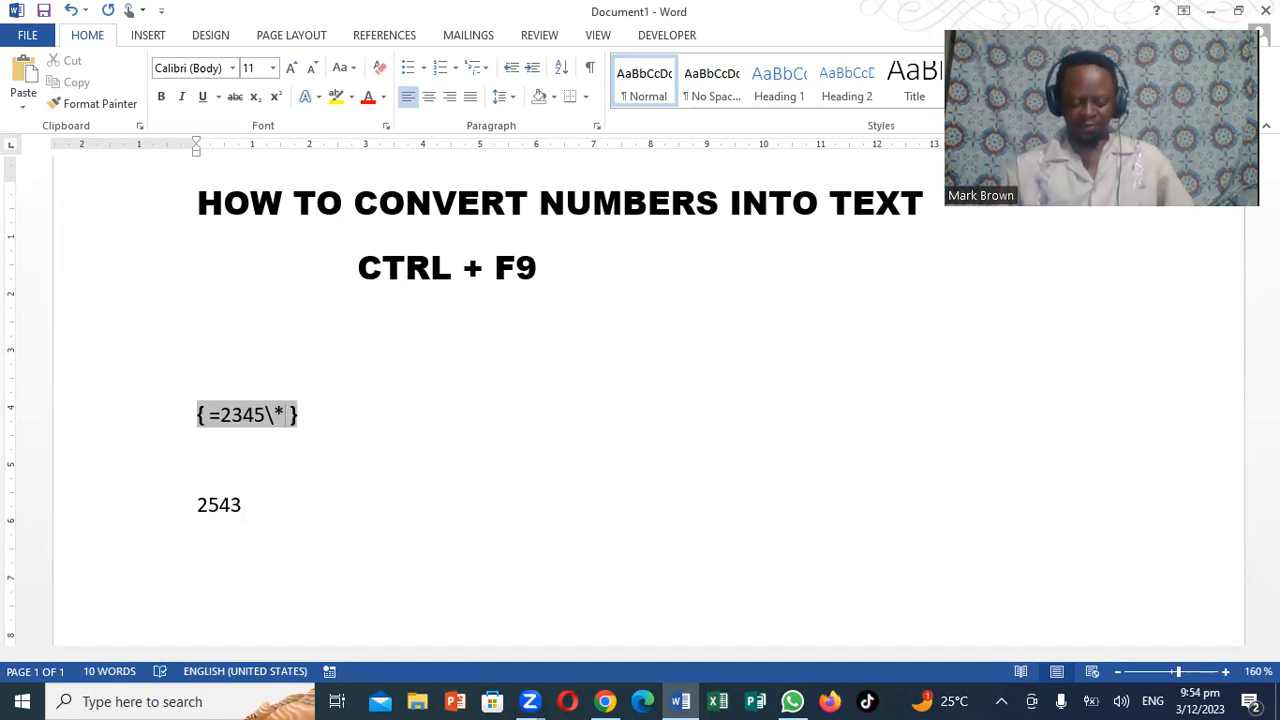
Complete the field code as =2345\*cardtext in lowercase and update the field to convert the number into words.
text(card)
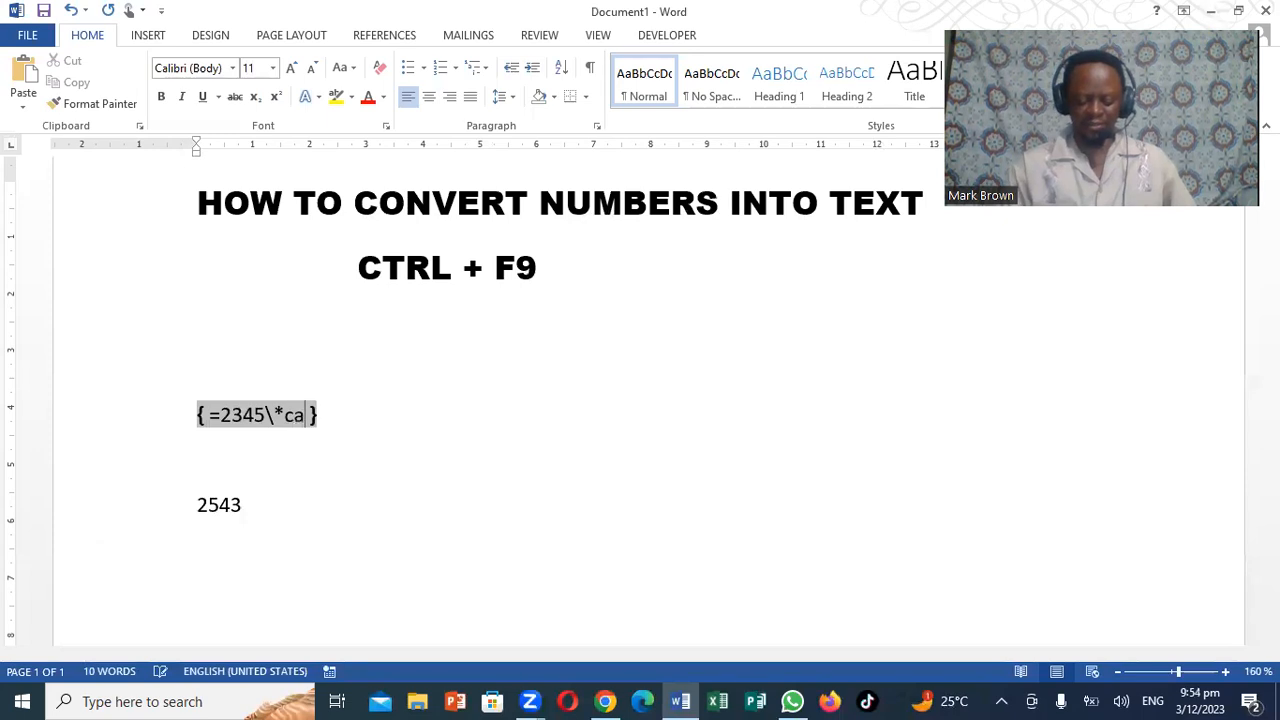
text(text)
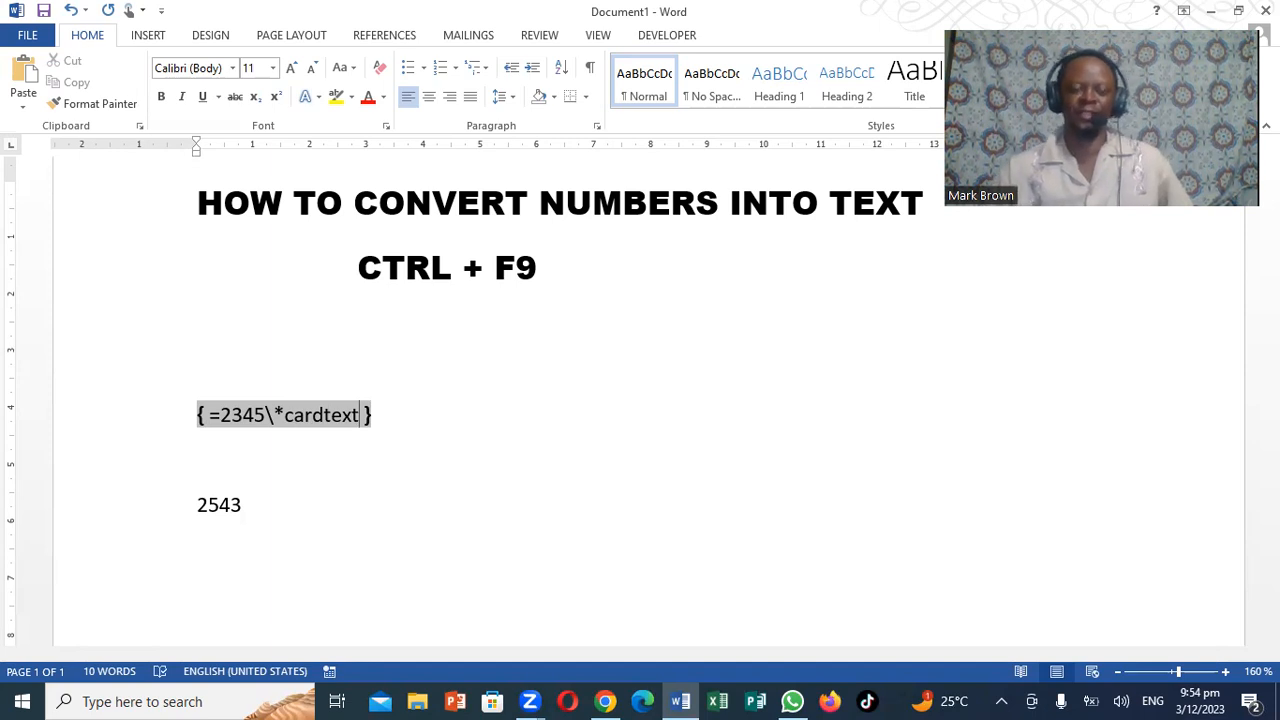
right_click(296, 420)
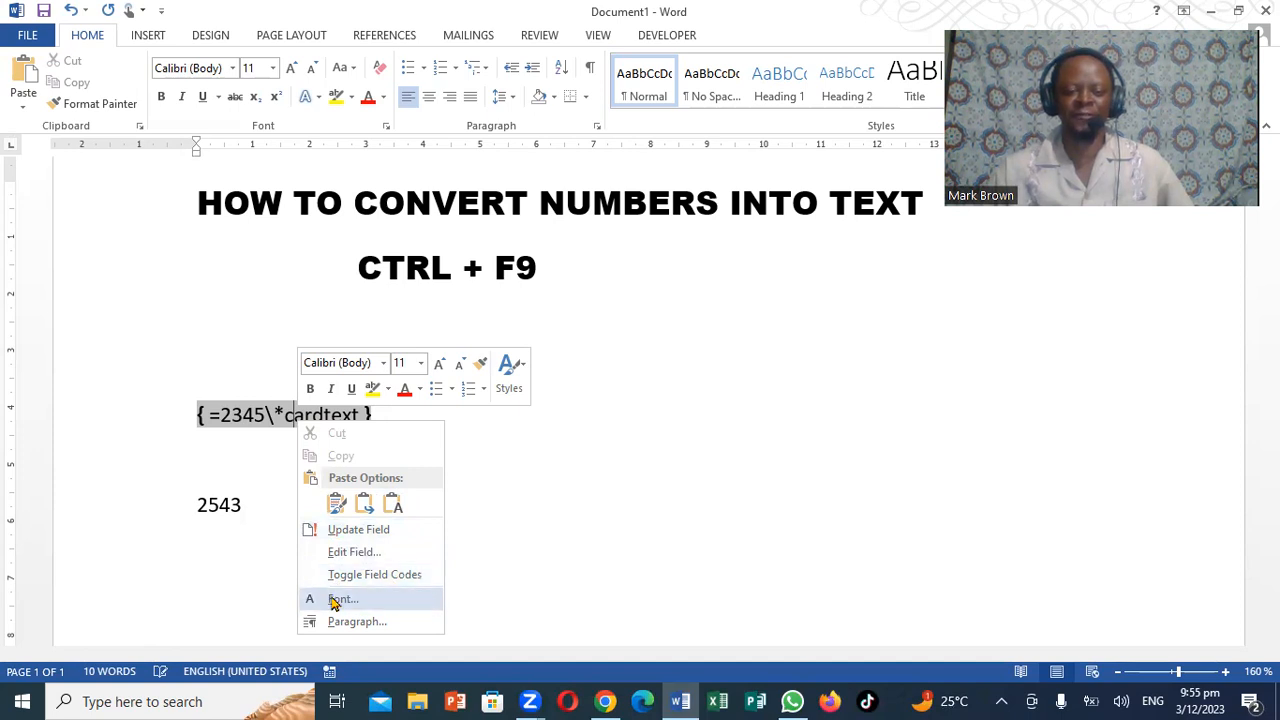
click(357, 530)
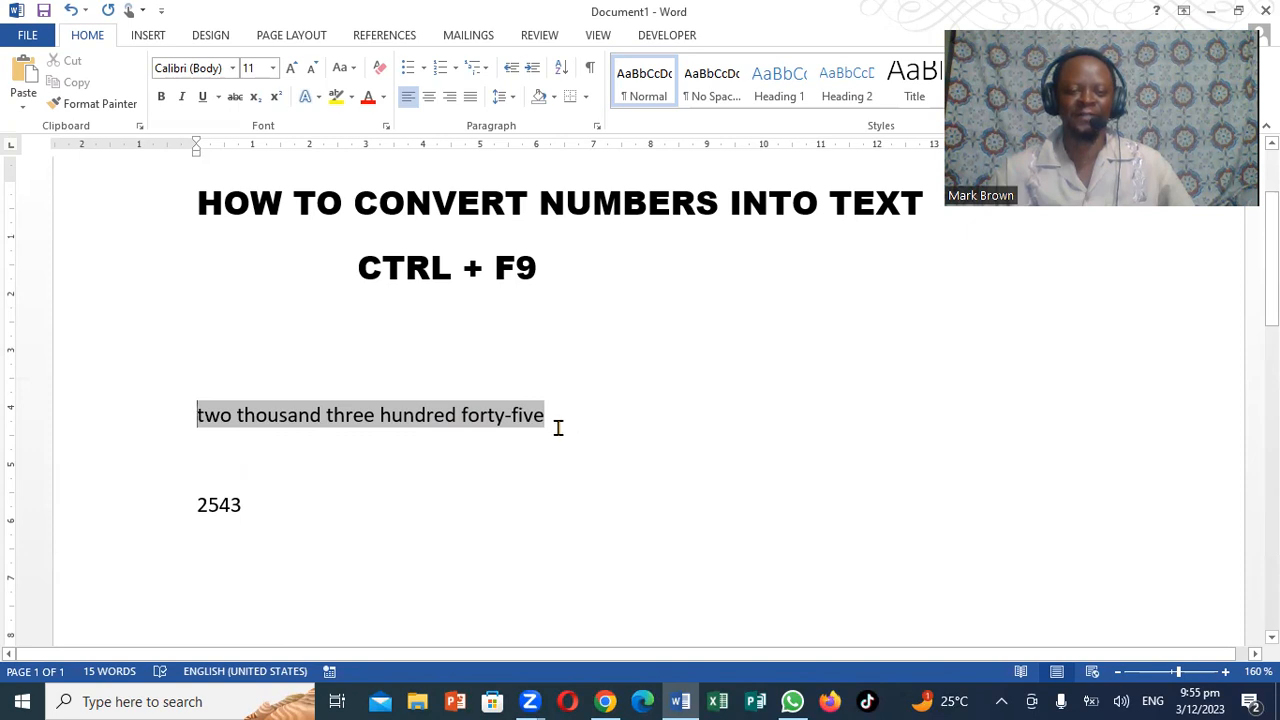
Enclose the number 2543 in field braces and put an equals sign in front of it.
click(451, 509)
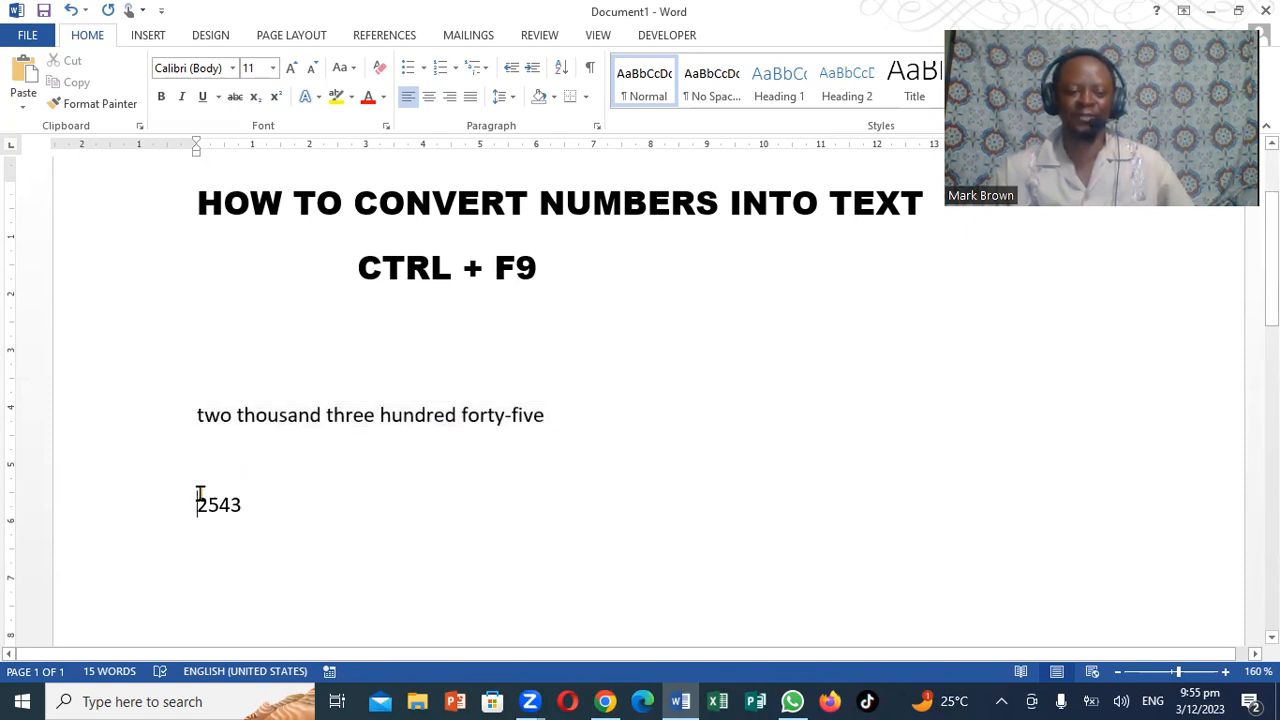
drag(200, 494, 251, 500)
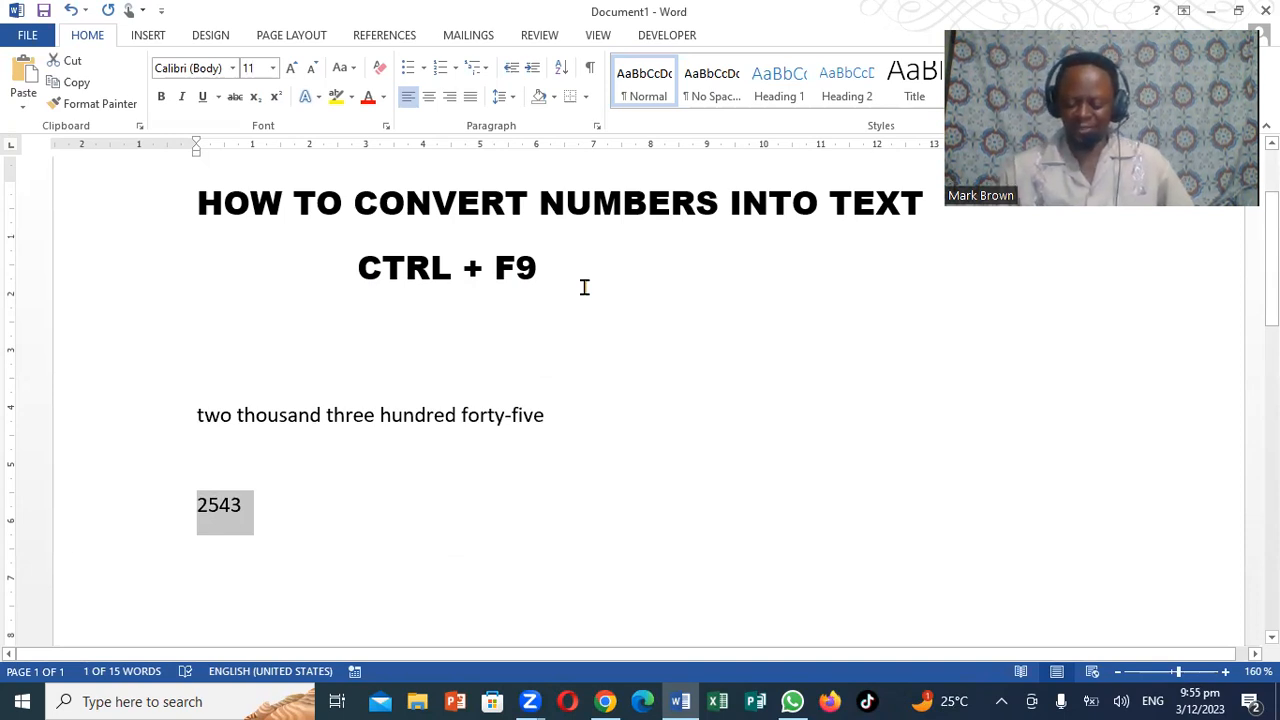
key(ctrl+F9)
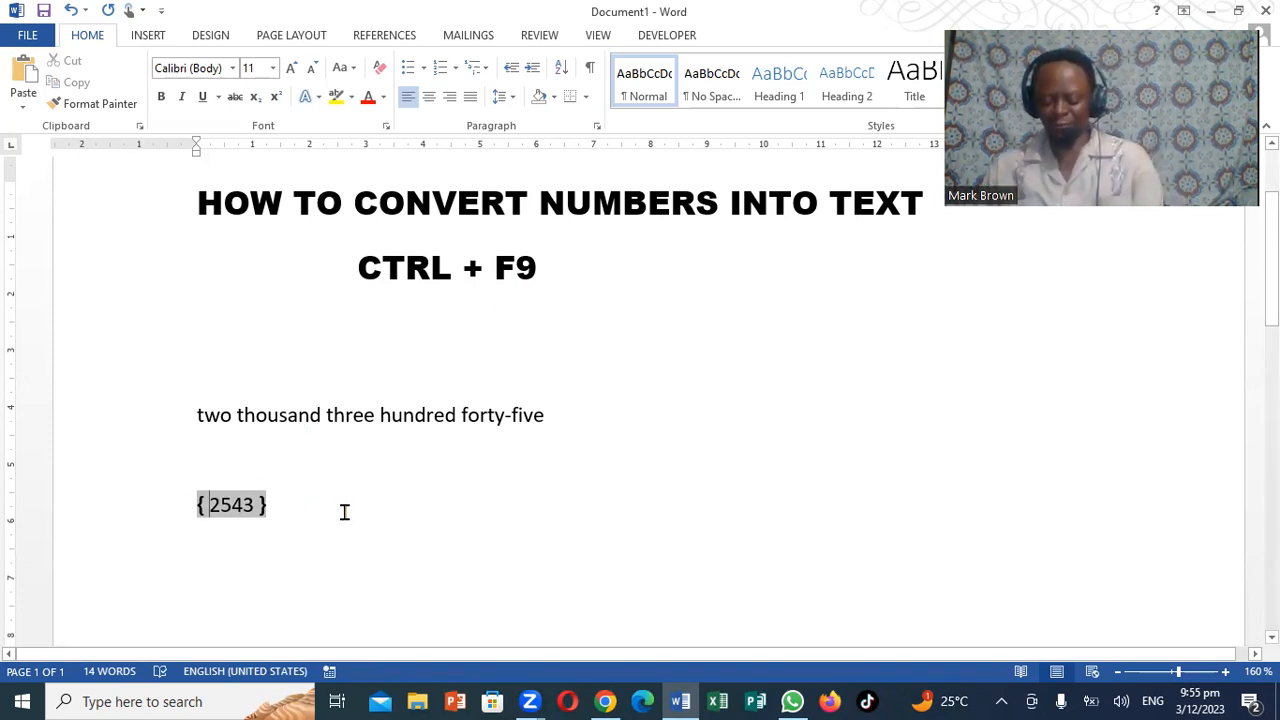
text(=)
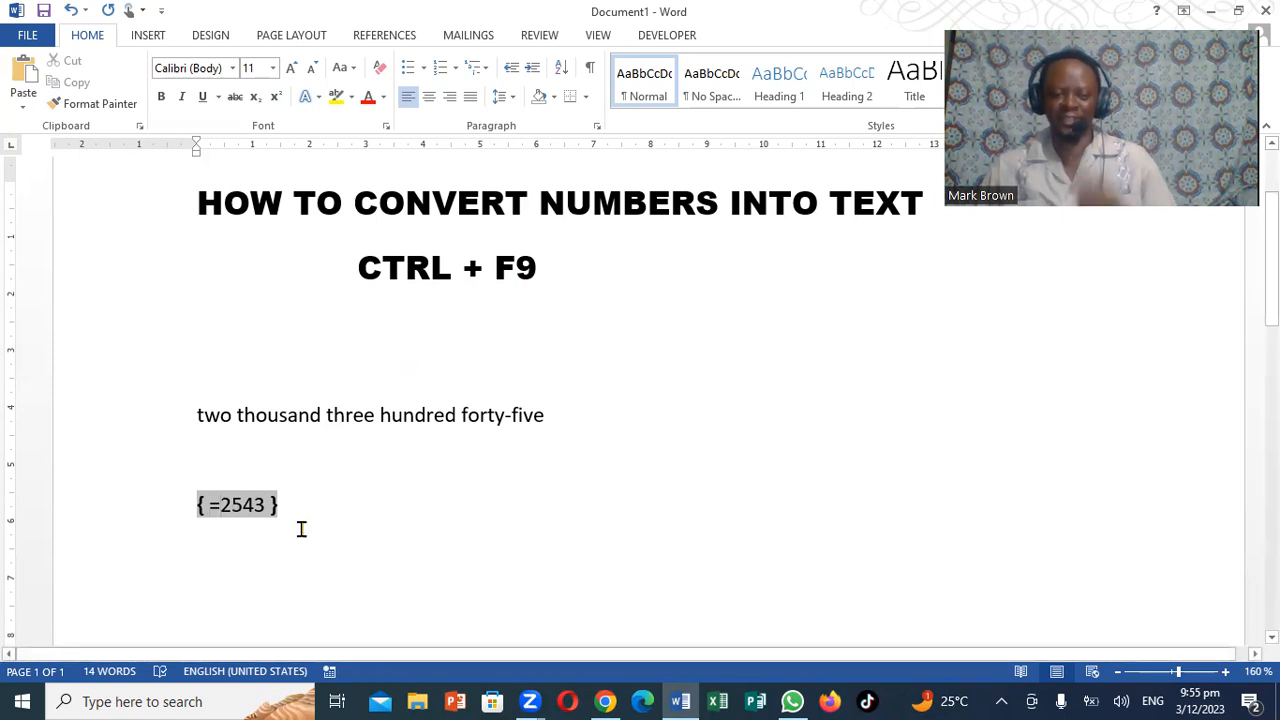
Append \*cardtext after 2543 in its field code and update the field to convert the number into words.
key(Right)
key(Right)
key(Right)
key(Right)
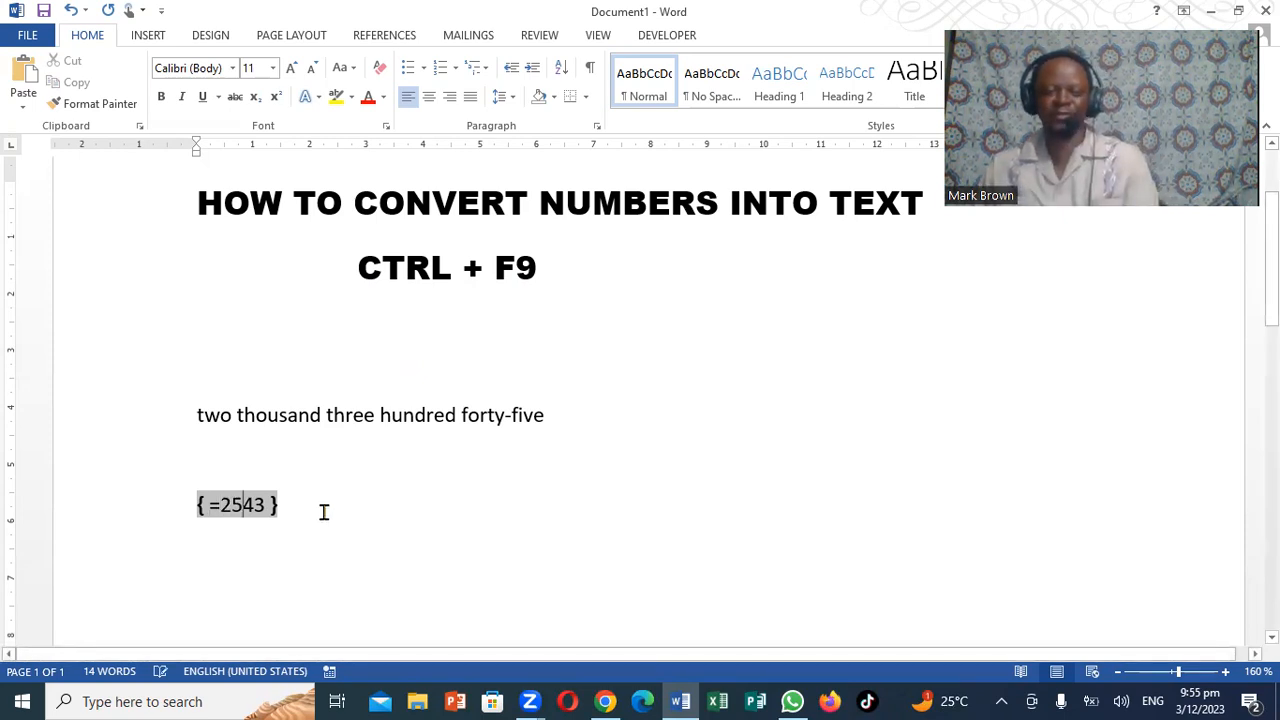
text(\)
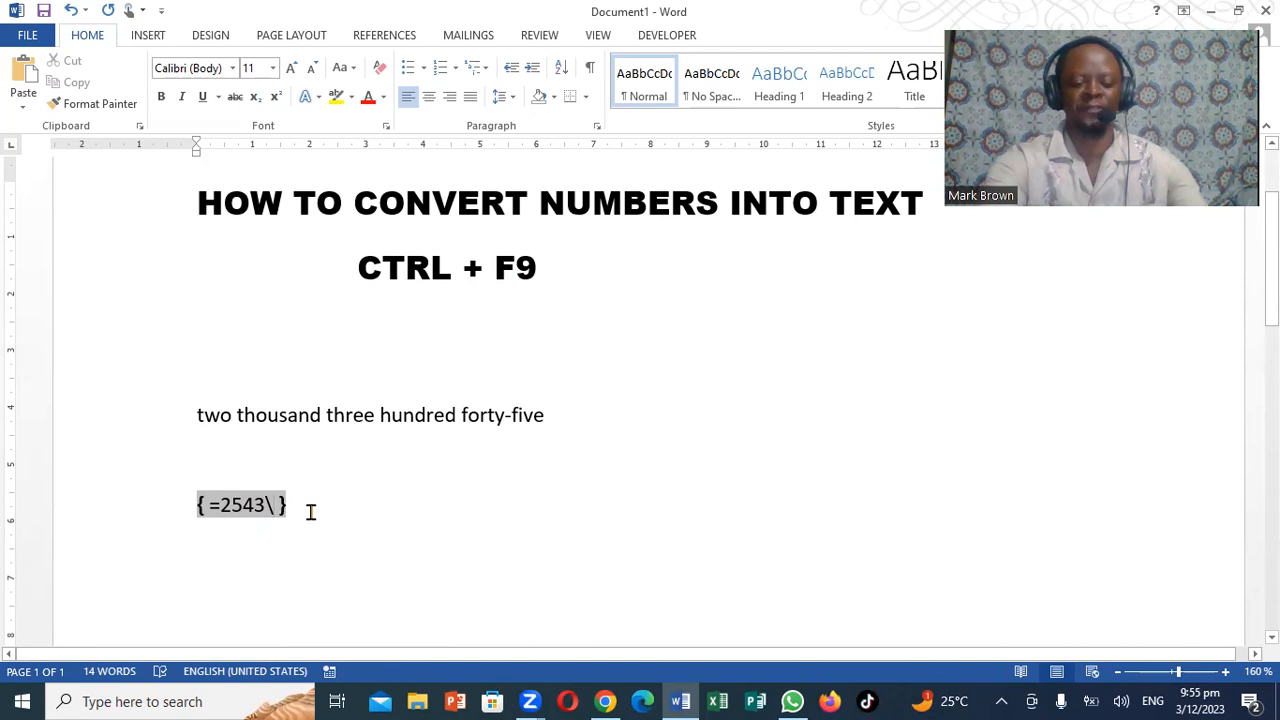
text(*)
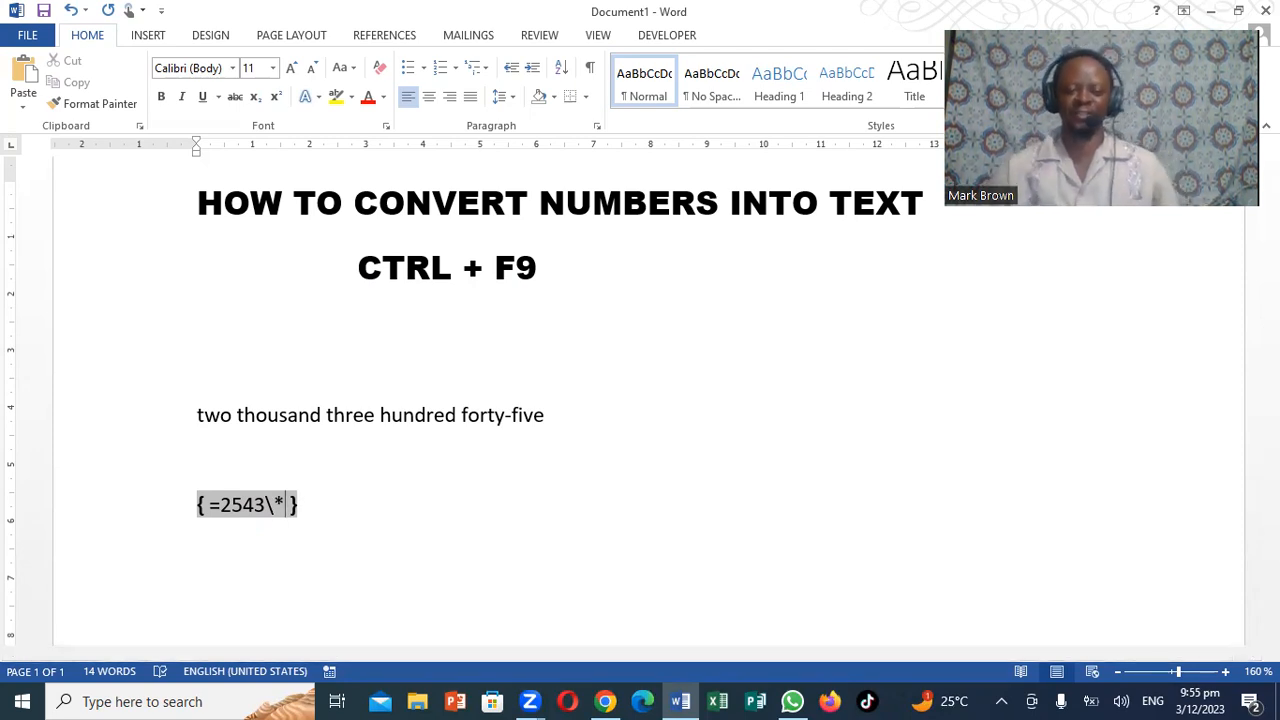
text(card)
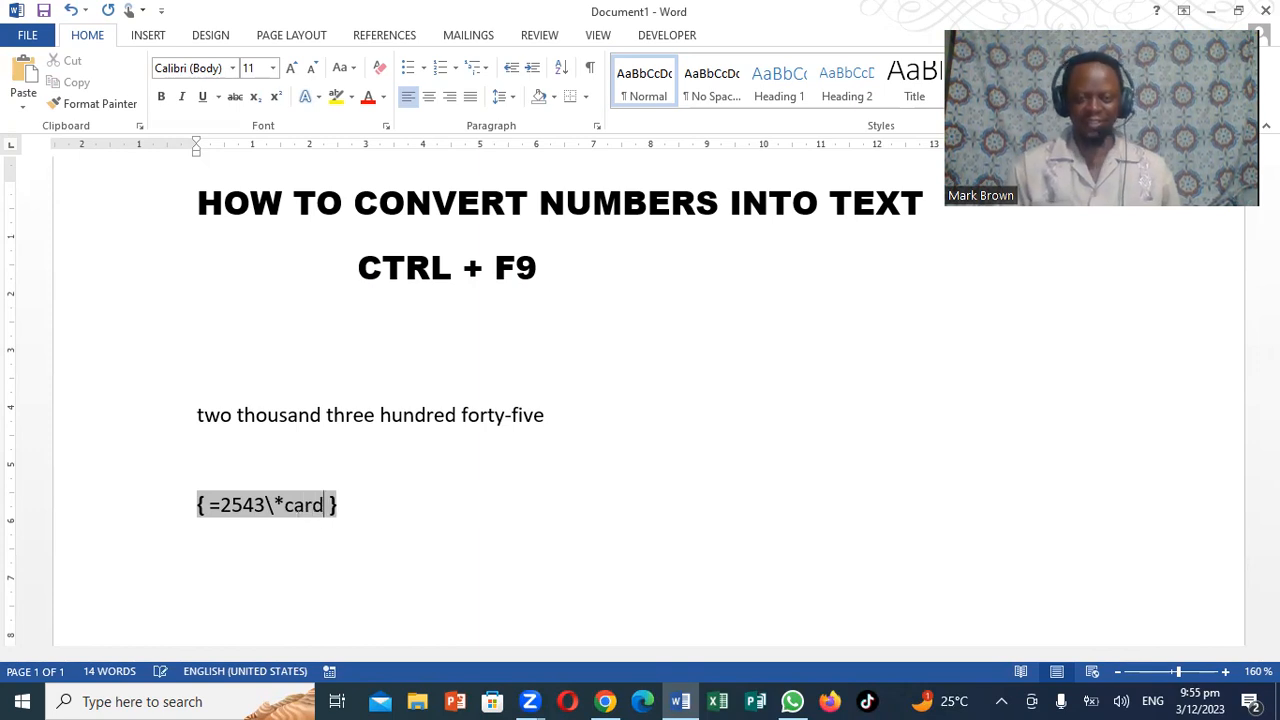
text(text)
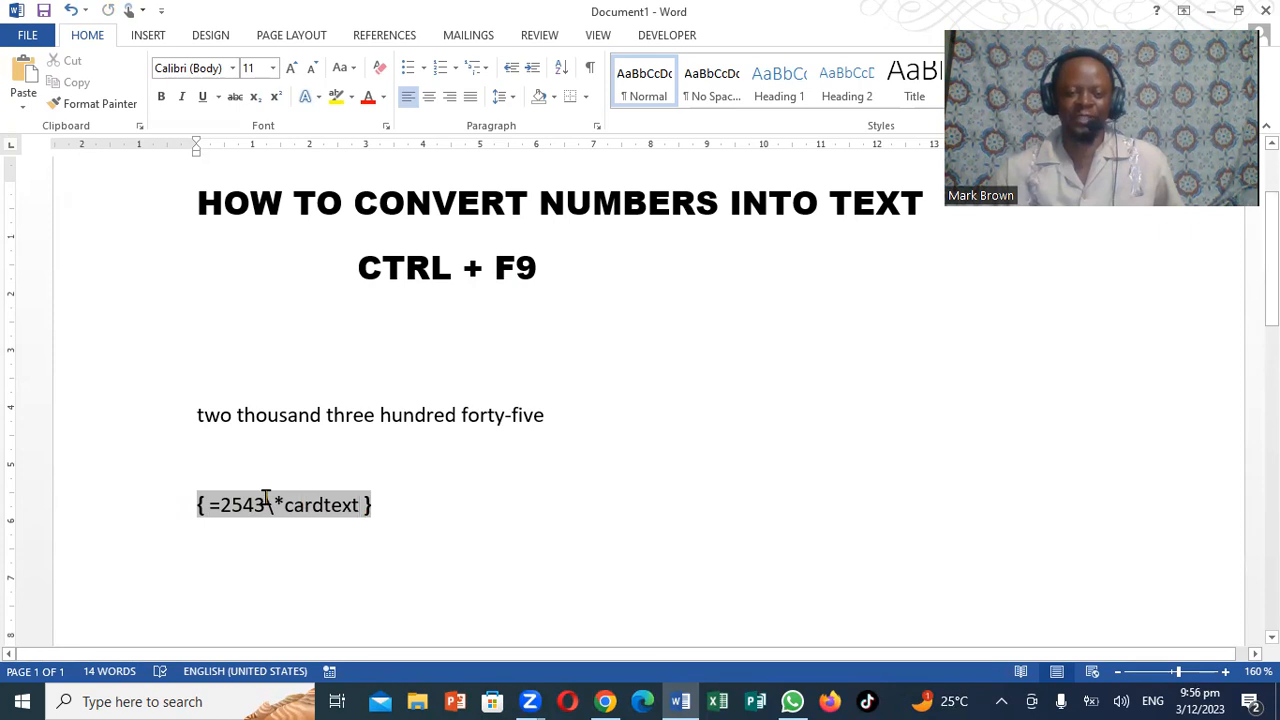
right_click(266, 500)
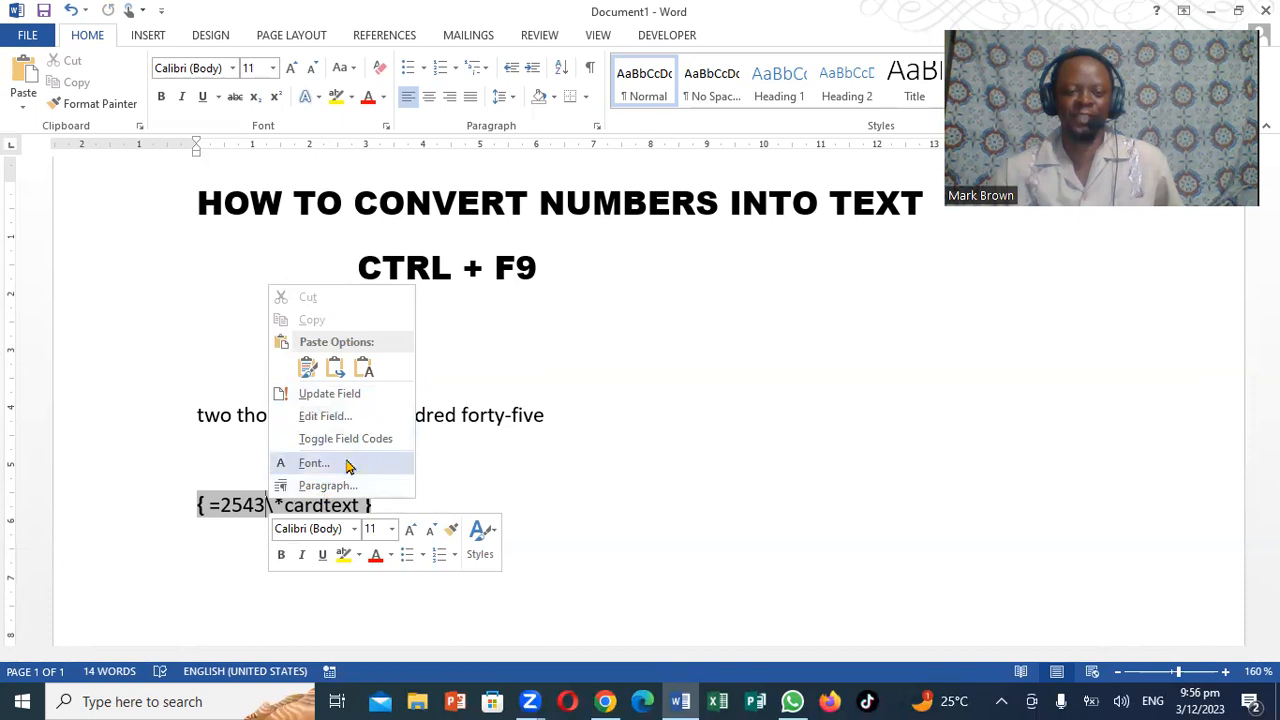
click(336, 396)
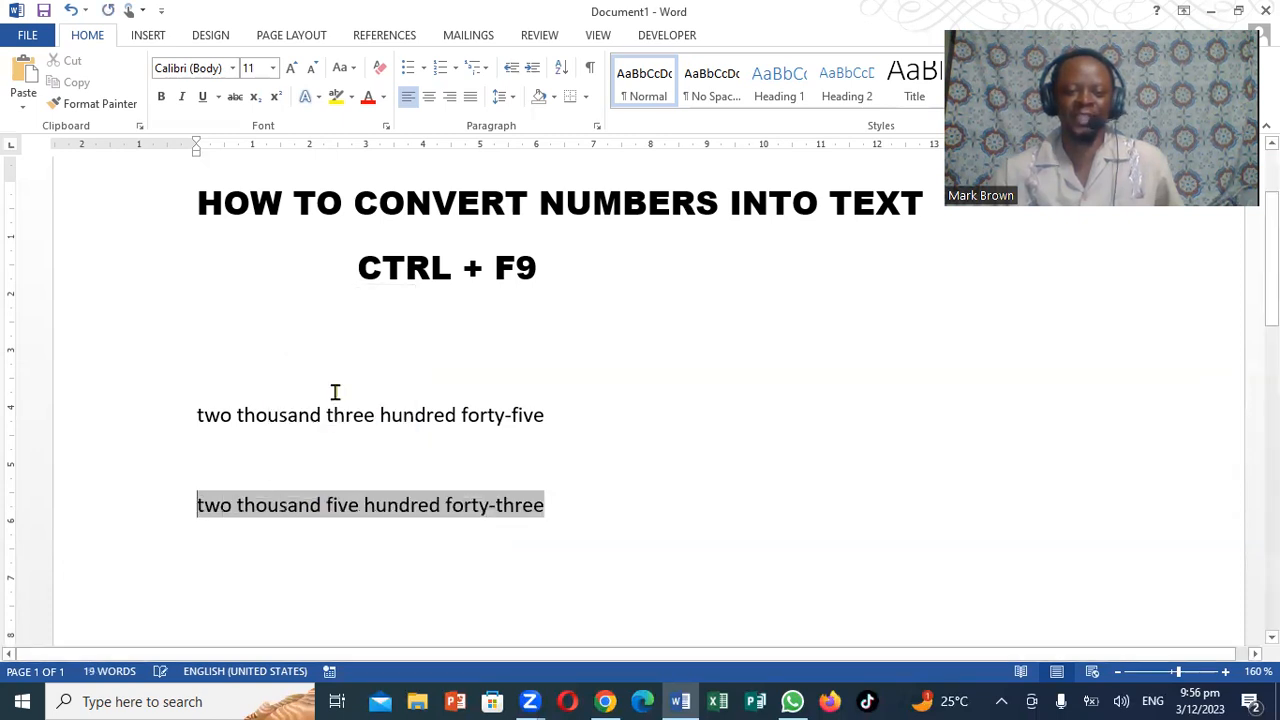